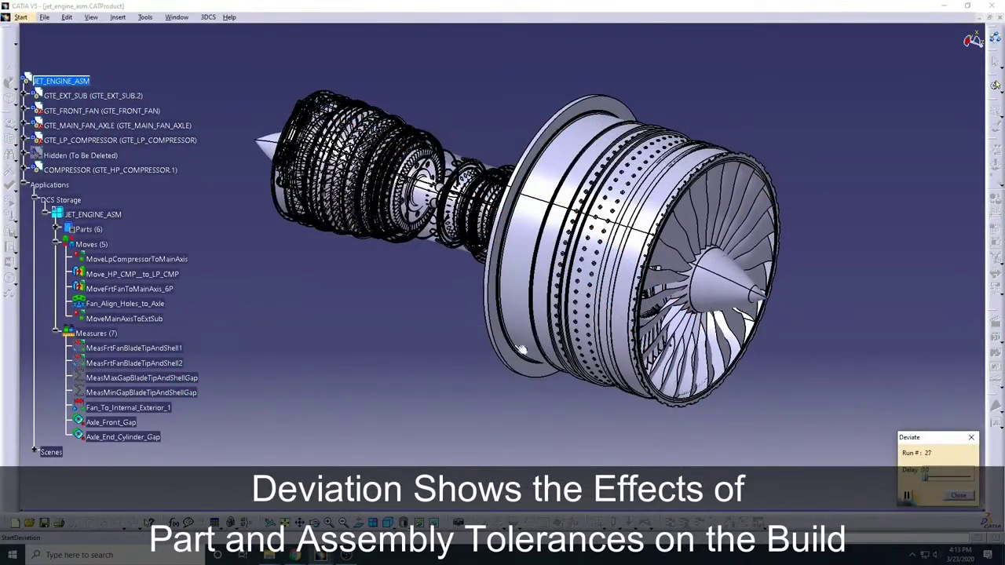
# - Step the jet engine through its five assembly moves, from the main-axis move to the final move
pyautogui.moveTo(401, 326)
pyautogui.mouseDown(button='middle')
pyautogui.moveTo(448, 327)
pyautogui.moveTo(498, 169)
pyautogui.mouseUp(button='middle')
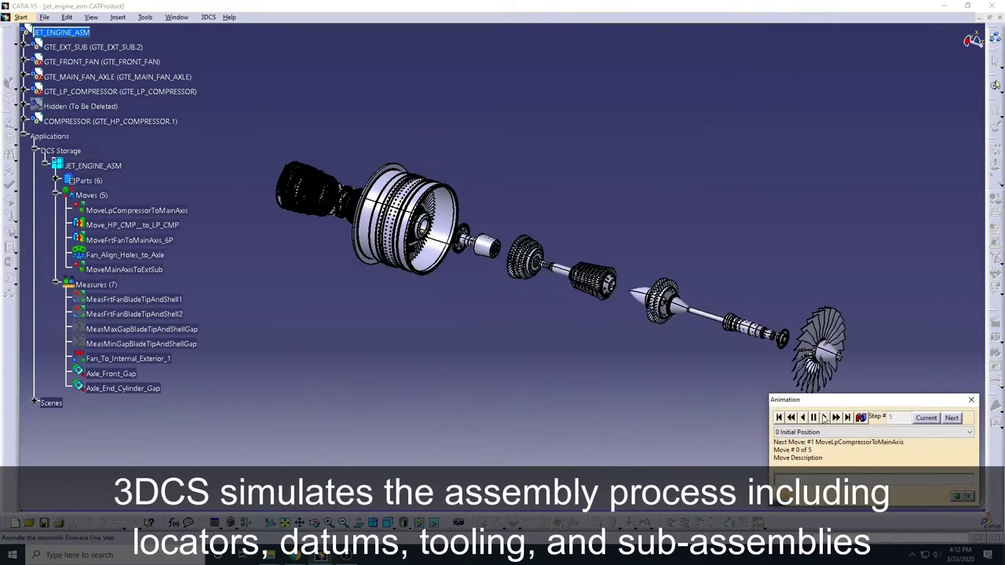
pyautogui.click(824, 417)
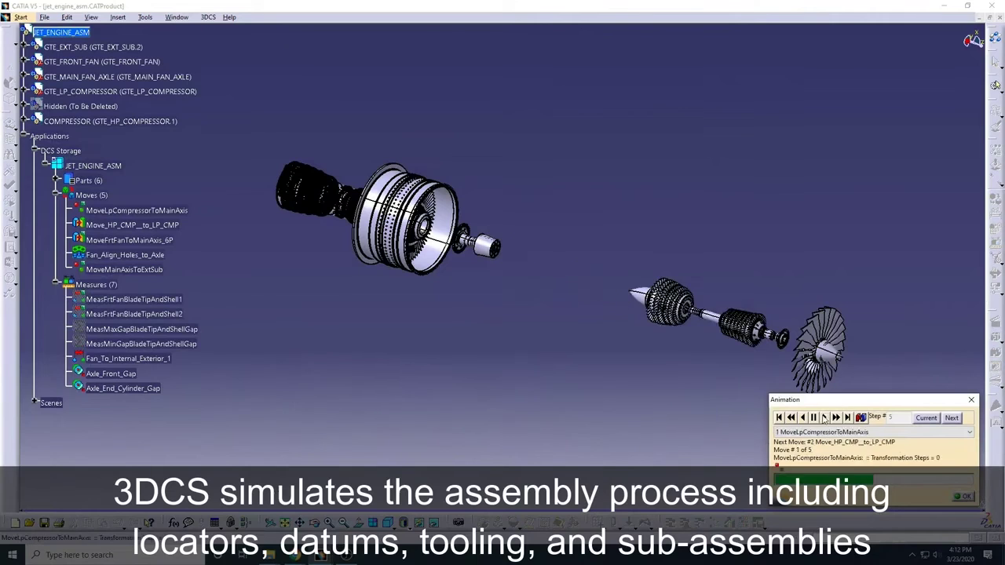
pyautogui.click(825, 418)
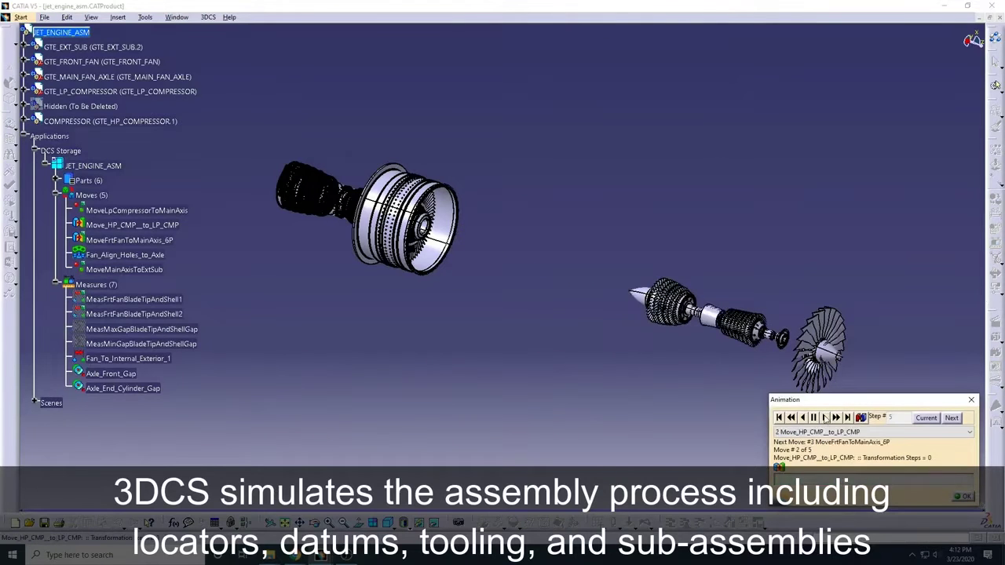
pyautogui.click(824, 418)
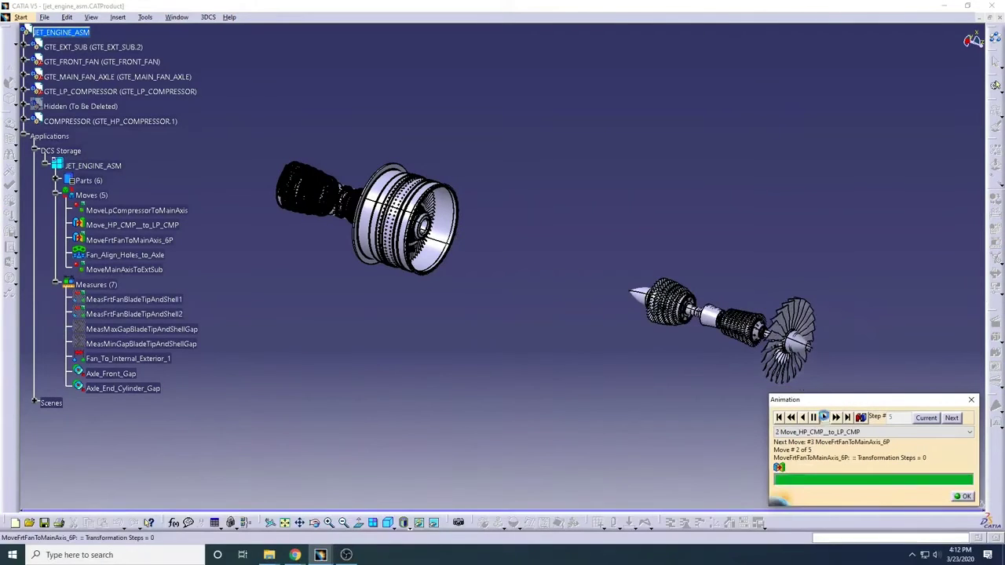
pyautogui.click(825, 417)
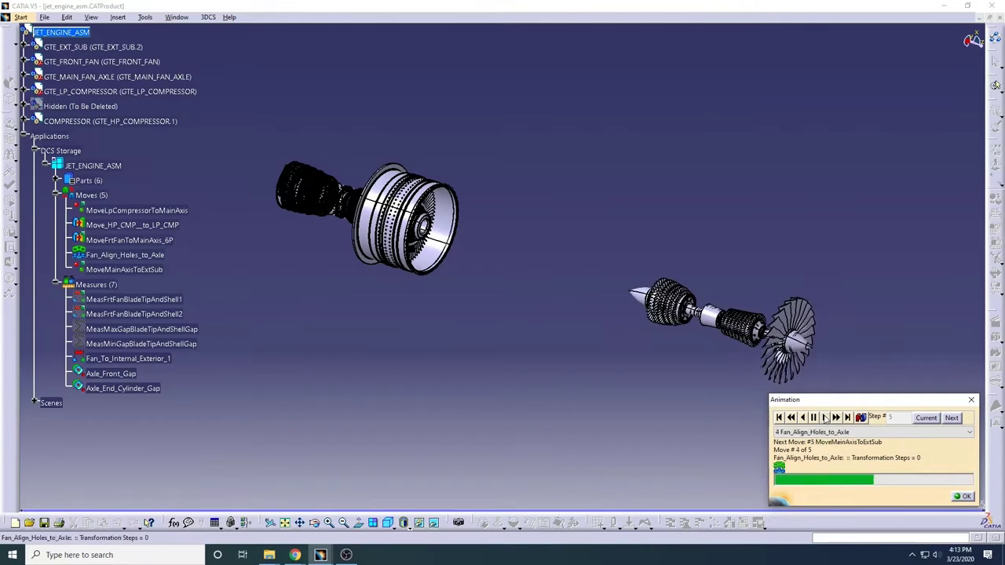
pyautogui.click(825, 417)
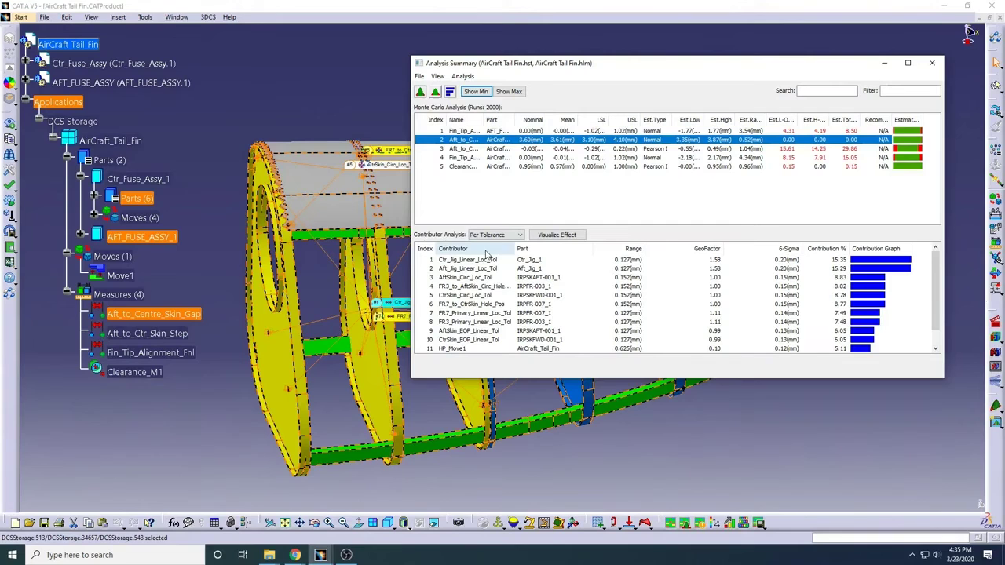
# - Review contributors for Aft_to_Ctr_Skin_Step, Fin_Tip_Alignment and Clearance, then widen the step histogram's spec limits
pyautogui.moveTo(566, 70)
pyautogui.mouseDown()
pyautogui.moveTo(770, 79)
pyautogui.moveTo(701, 83)
pyautogui.mouseUp()
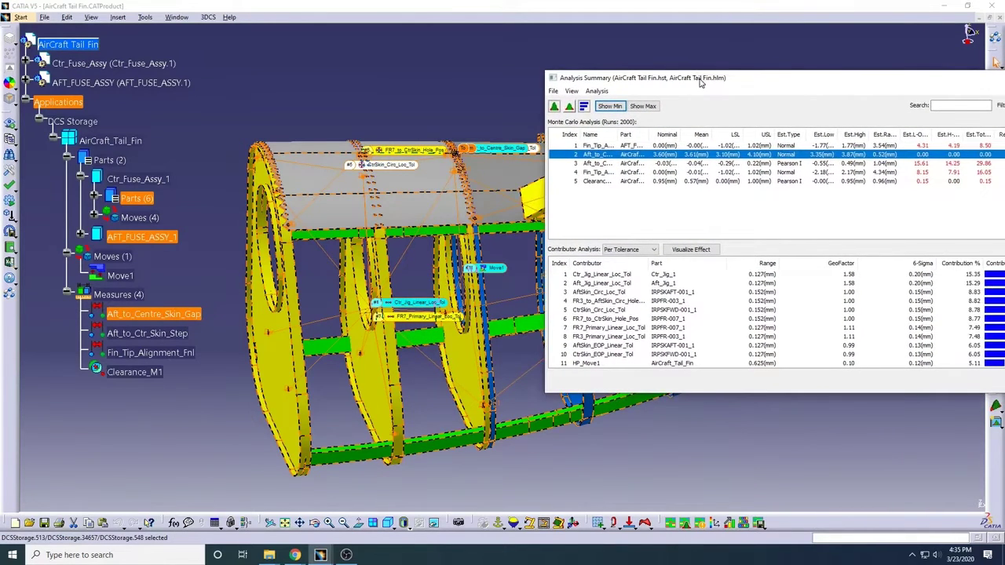
pyautogui.click(633, 228)
pyautogui.click(610, 164)
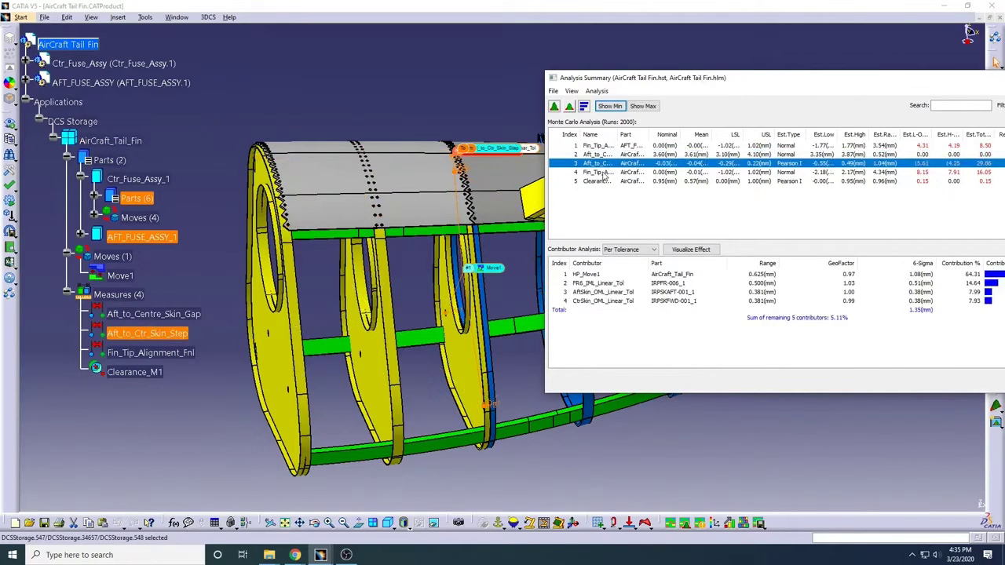
pyautogui.click(604, 173)
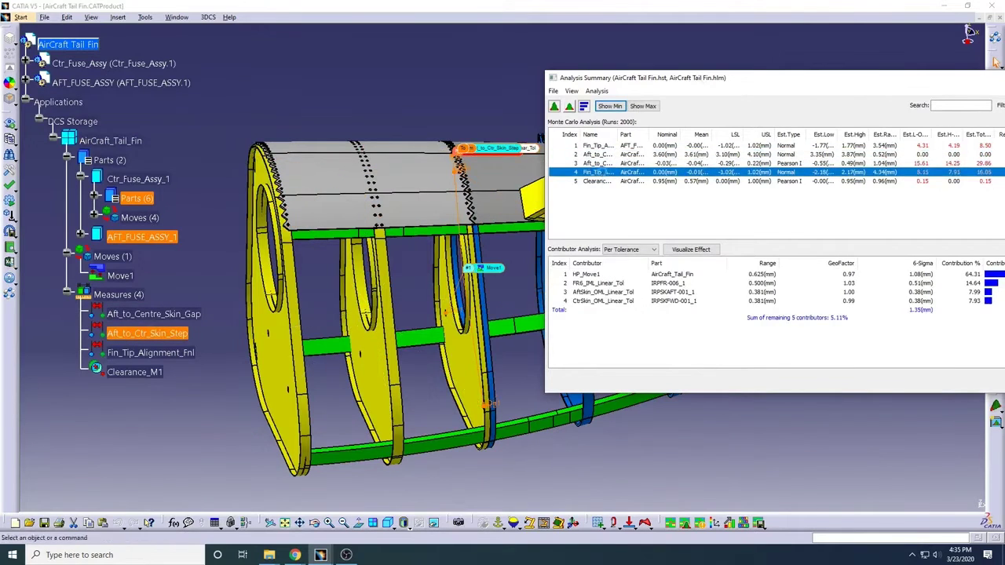
pyautogui.click(596, 182)
pyautogui.click(594, 275)
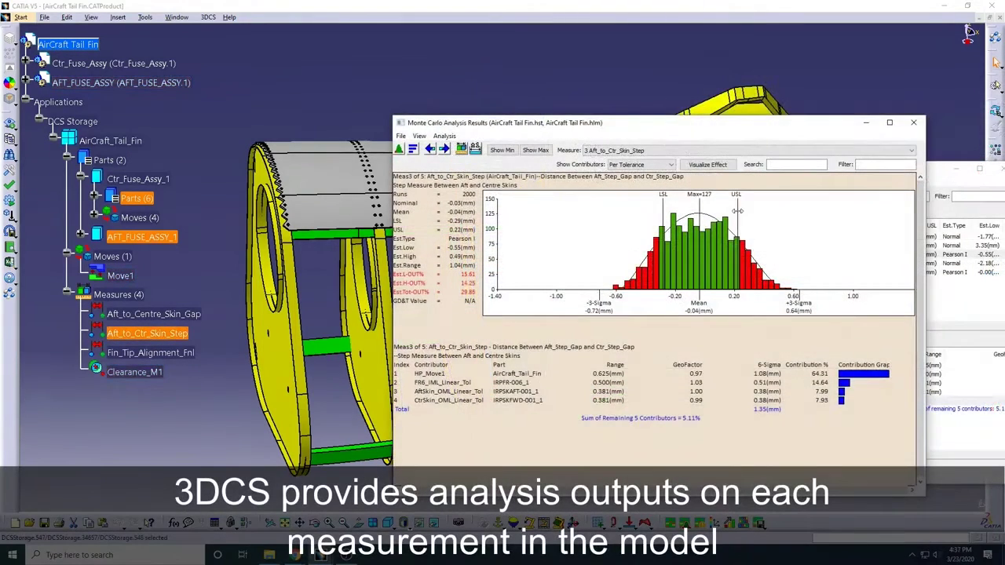
pyautogui.moveTo(723, 210); pyautogui.dragTo(744, 206)
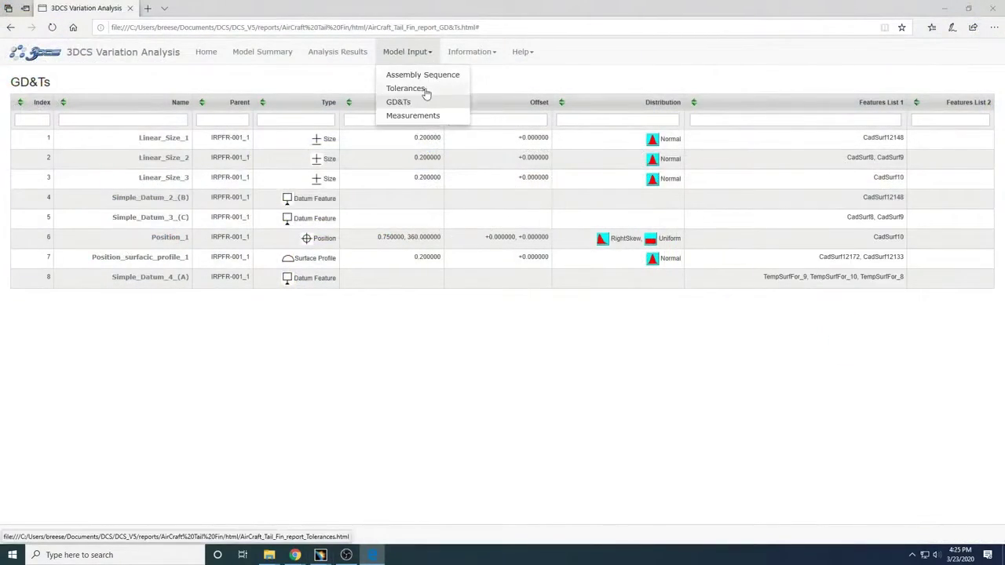
# - View the report's Tolerances table, then move to the Model Input Measurements page
pyautogui.click(424, 94)
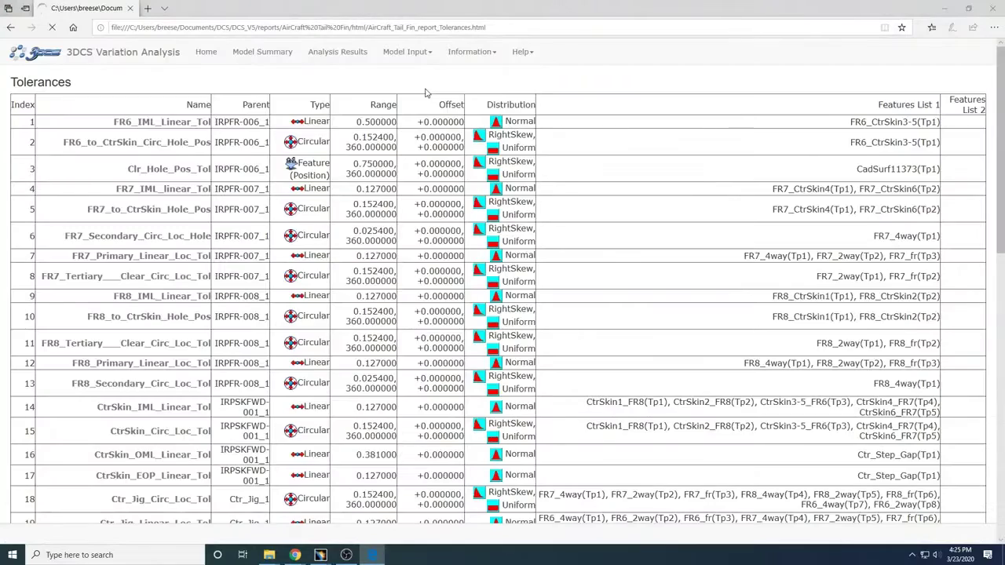
pyautogui.scroll(-3, 320, 234)
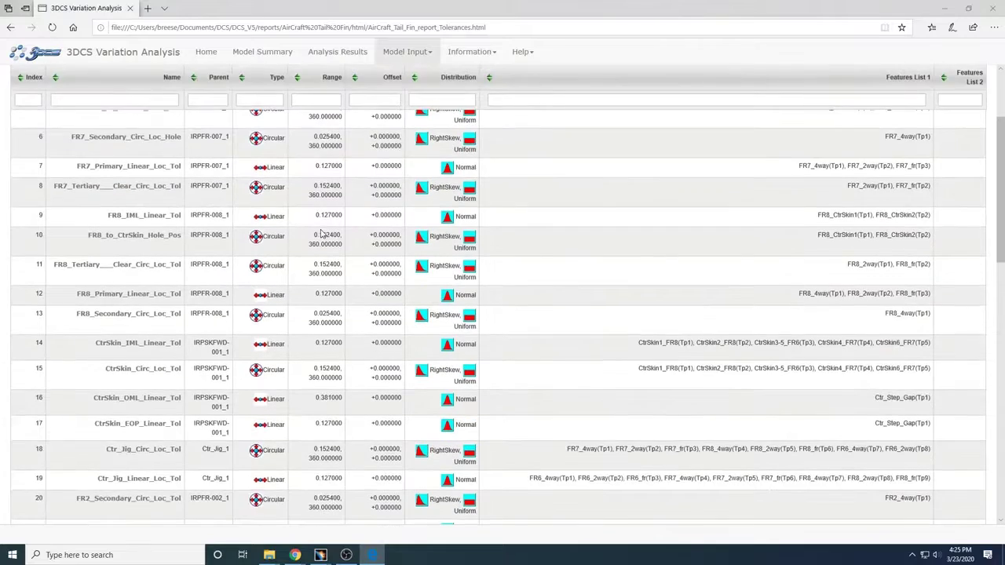
pyautogui.click(416, 52)
pyautogui.click(416, 117)
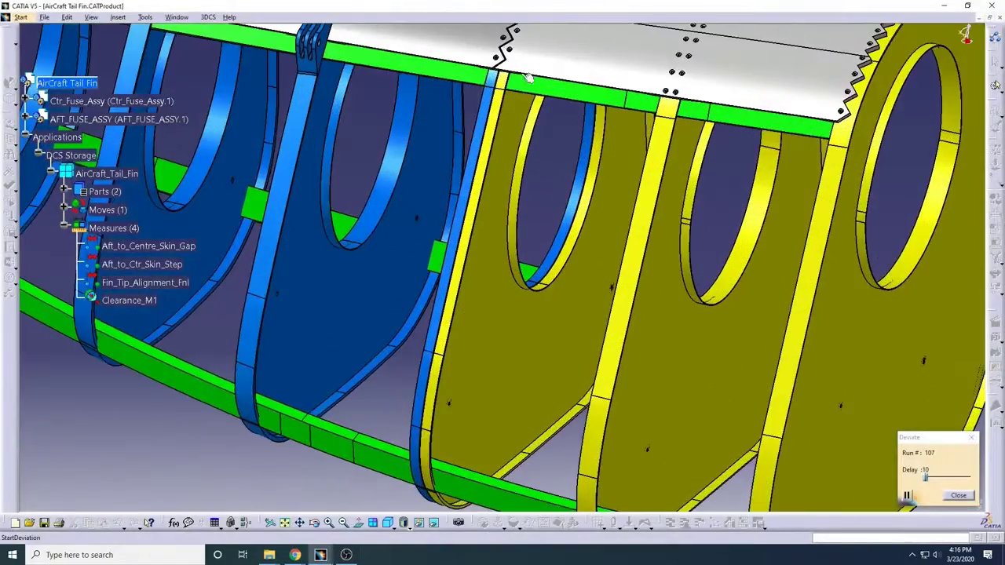
# - Orbit the tail fin and step it through the FR7_to_Jig and FR6_to_Jig moves
pyautogui.moveTo(528, 77)
pyautogui.mouseDown(button='middle')
pyautogui.moveTo(533, 234)
pyautogui.moveTo(542, 94)
pyautogui.mouseUp(button='middle')
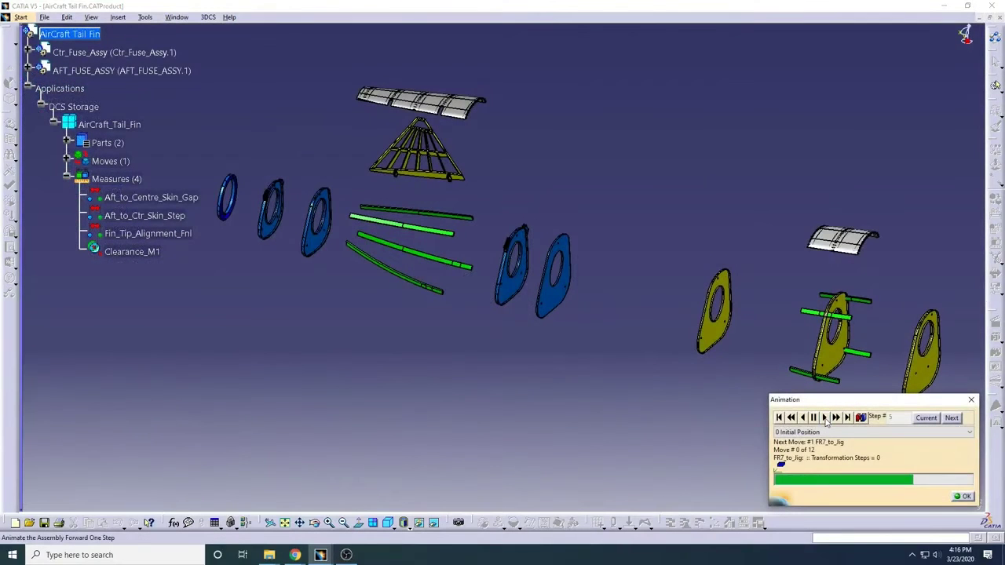
pyautogui.click(824, 418)
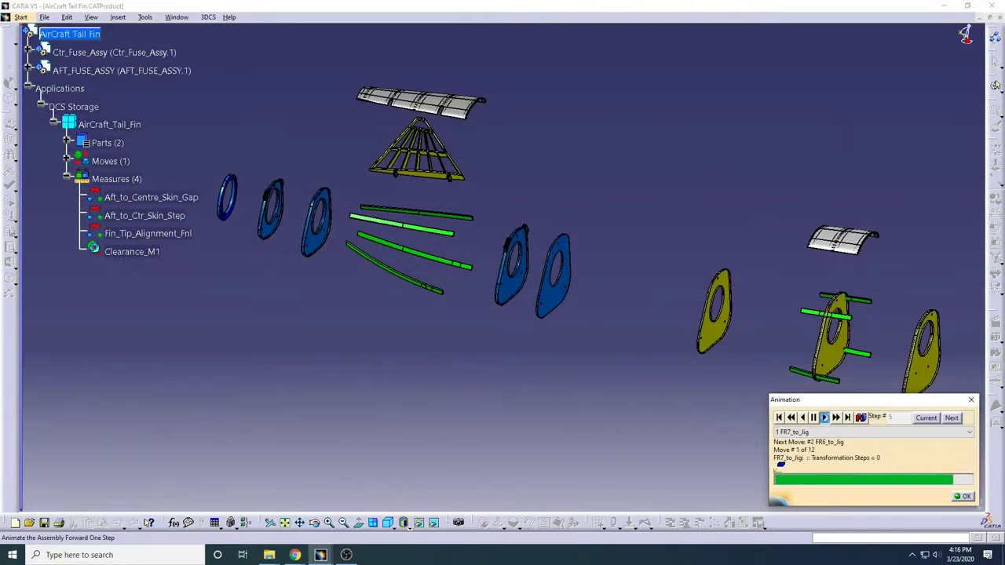
pyautogui.click(824, 417)
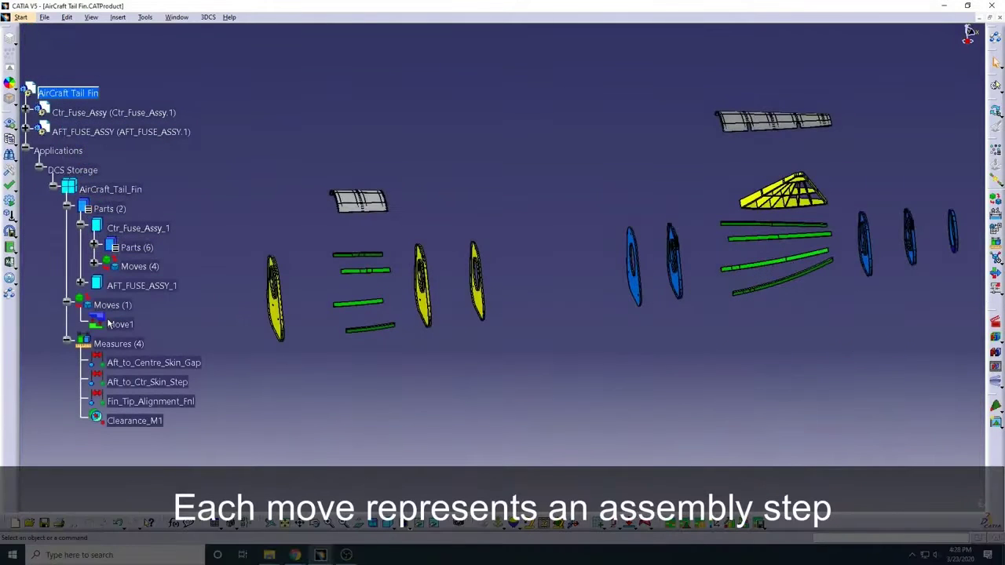
# - Open the Move1 Step Plane Move definition, set it aside, and zoom onto the yellow and blue frames
pyautogui.doubleClick(120, 324)
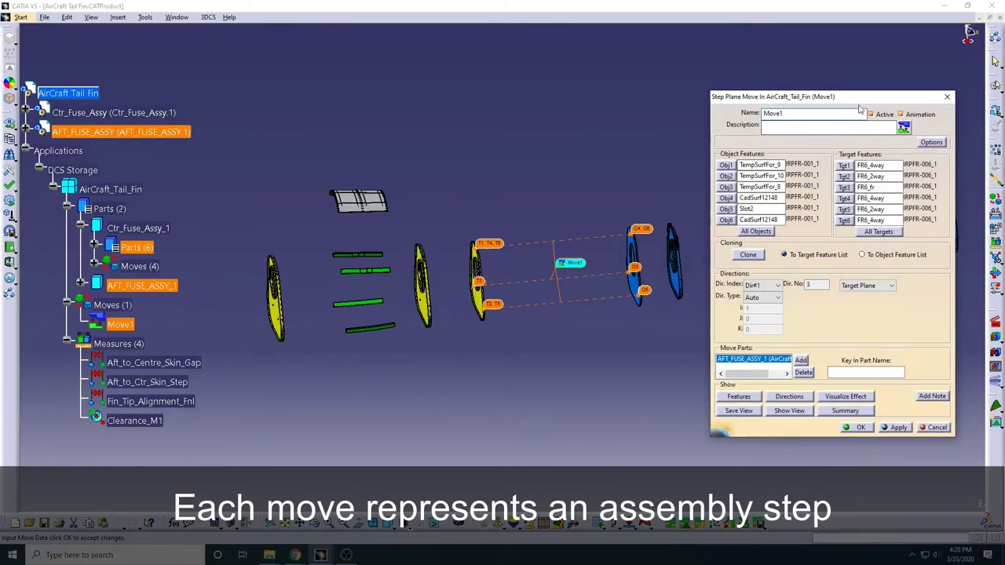
pyautogui.moveTo(859, 106); pyautogui.dragTo(892, 114)
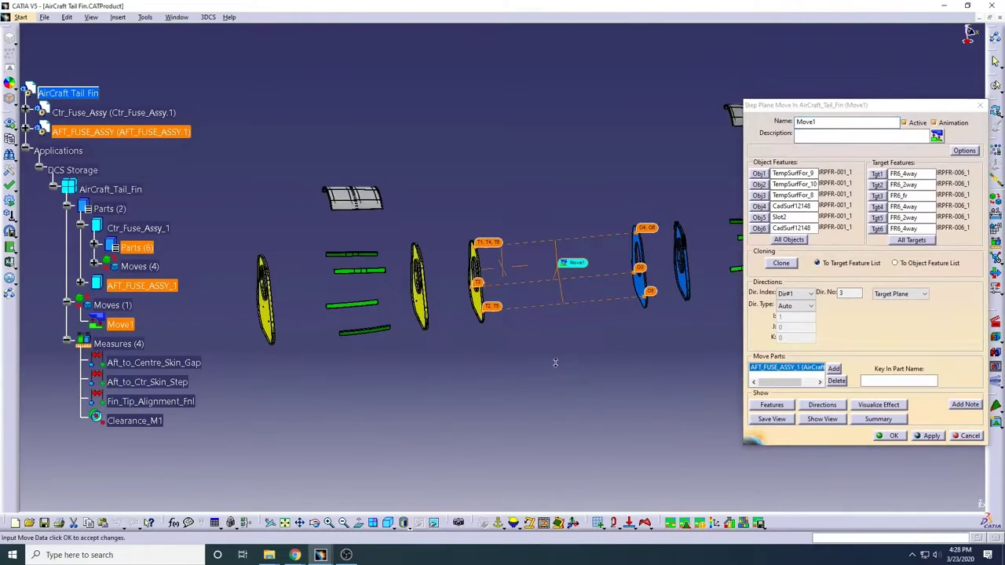
pyautogui.moveTo(555, 363)
pyautogui.mouseDown(button='middle')
pyautogui.moveTo(593, 277)
pyautogui.moveTo(609, 267)
pyautogui.mouseUp(button='middle')
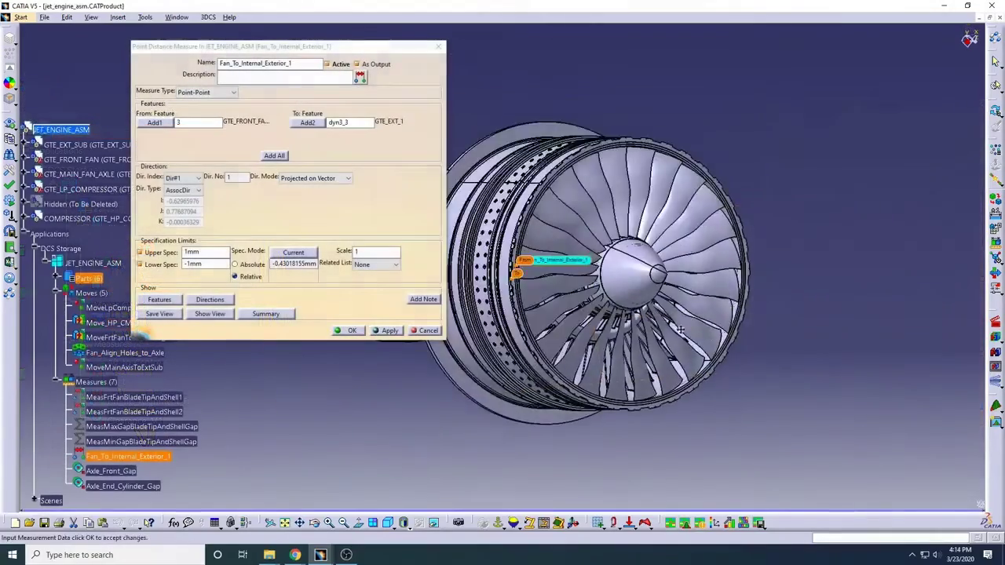
# - Run deviation animations on the jet engine fan, the skin-step measure, and the meshed engine
pyautogui.moveTo(681, 330)
pyautogui.mouseDown(button='middle')
pyautogui.moveTo(748, 290)
pyautogui.moveTo(618, 278)
pyautogui.mouseUp(button='middle')
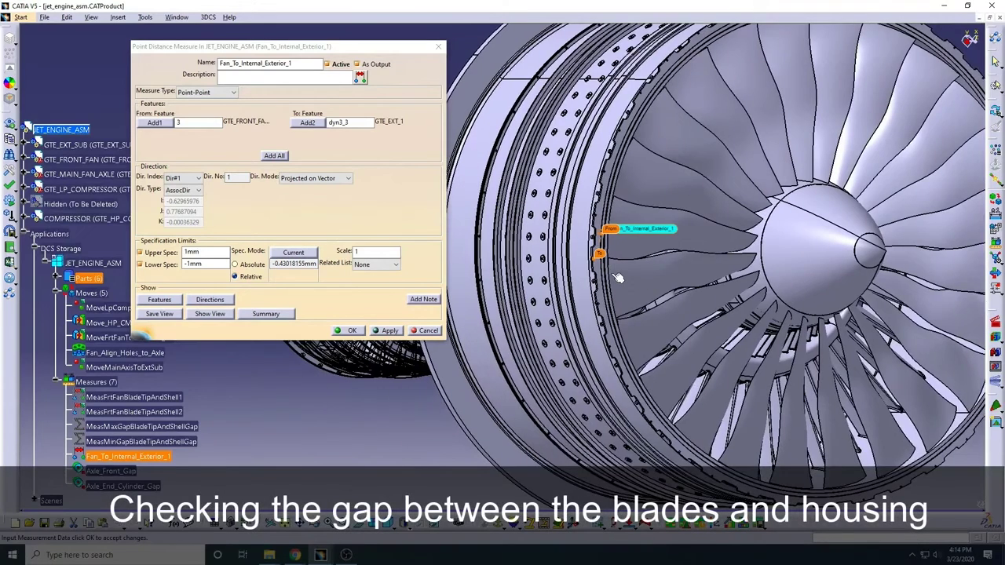
pyautogui.click(997, 380)
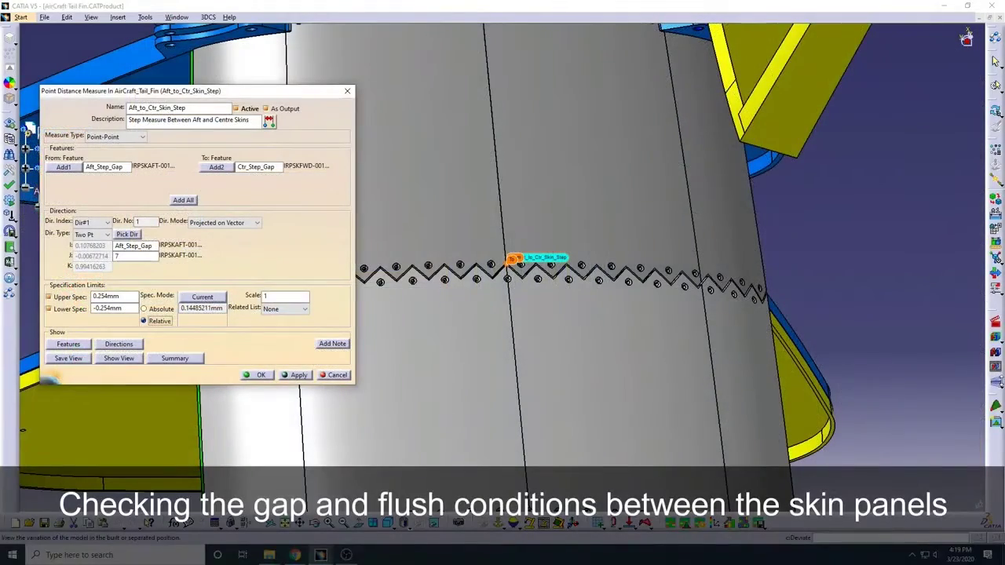
pyautogui.click(995, 61)
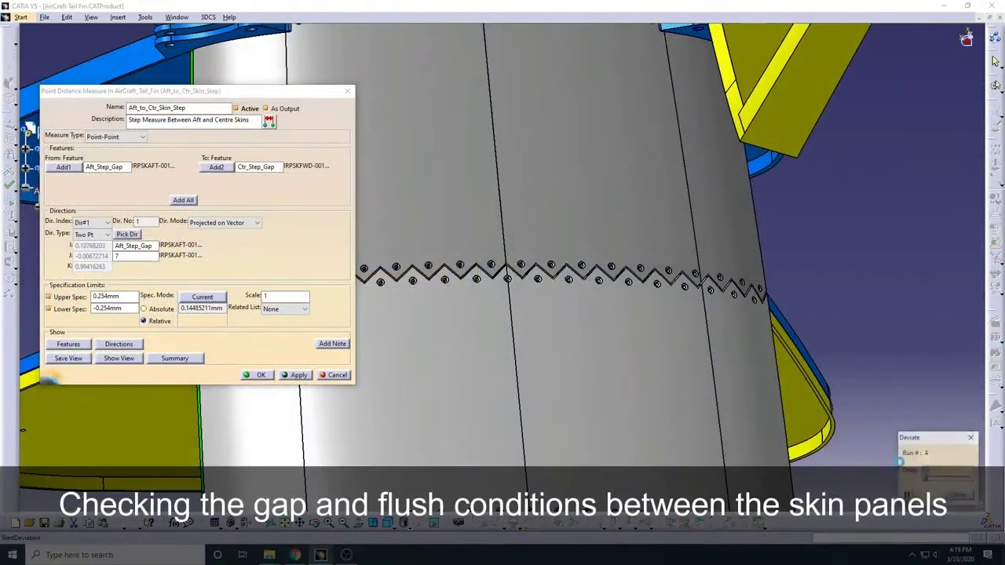
pyautogui.click(215, 296)
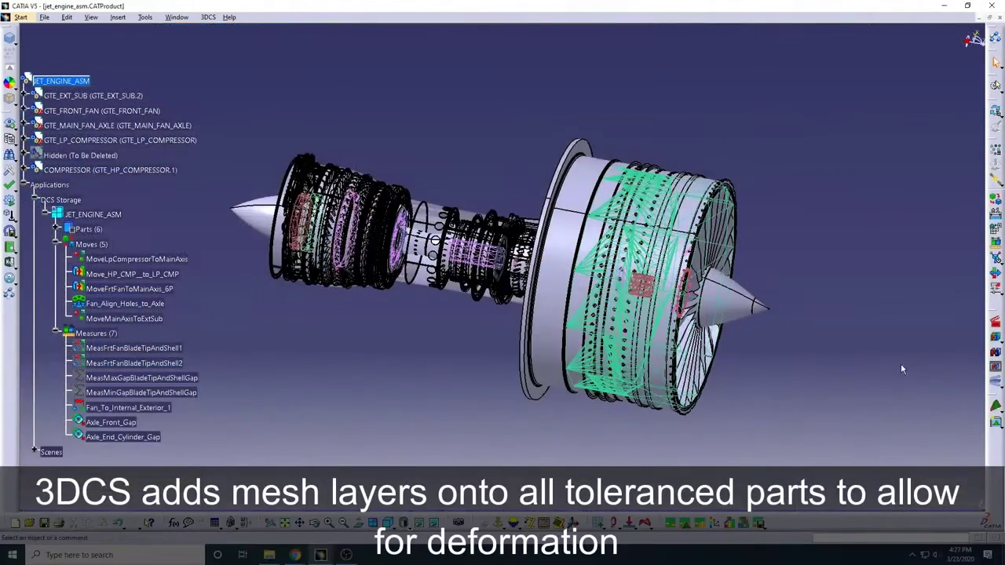
pyautogui.moveTo(901, 363)
pyautogui.mouseDown(button='middle')
pyautogui.moveTo(766, 350)
pyautogui.moveTo(668, 322)
pyautogui.mouseUp(button='middle')
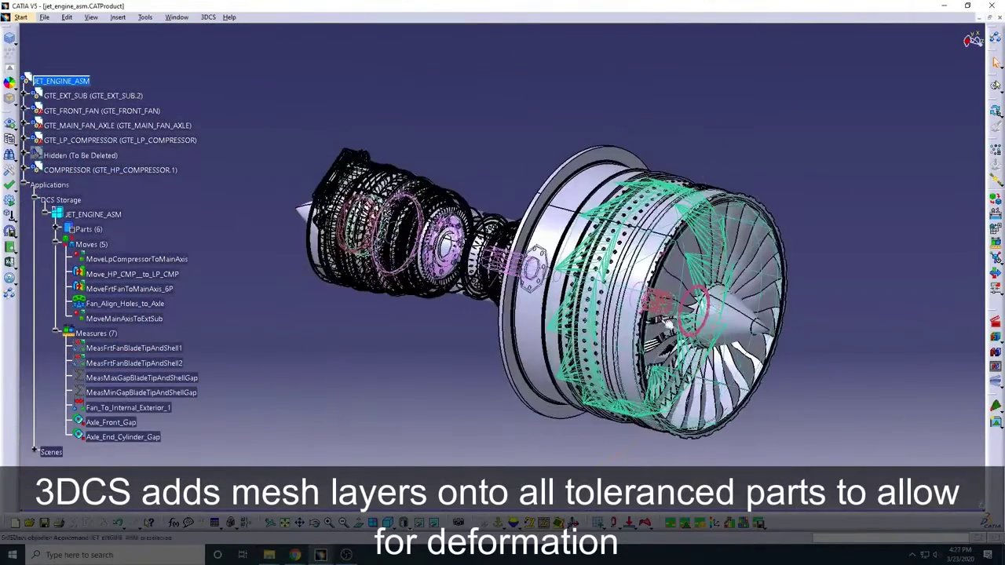
pyautogui.click(997, 382)
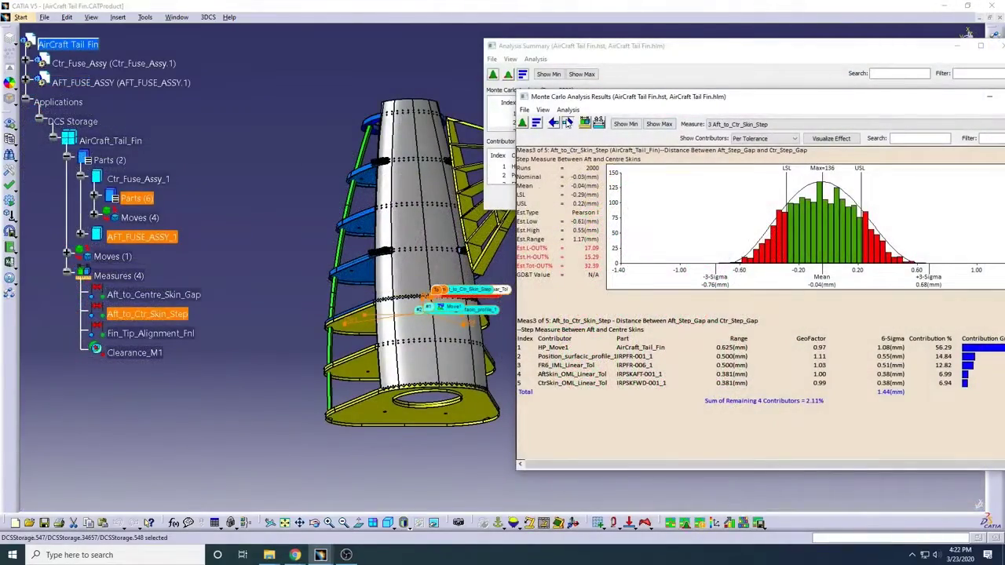
# - Cycle the results through Fin_Tip_Alignment and Aft_to_Centre_Skin_Gap to Aft_to_Ctr_Skin_Step
pyautogui.click(567, 123)
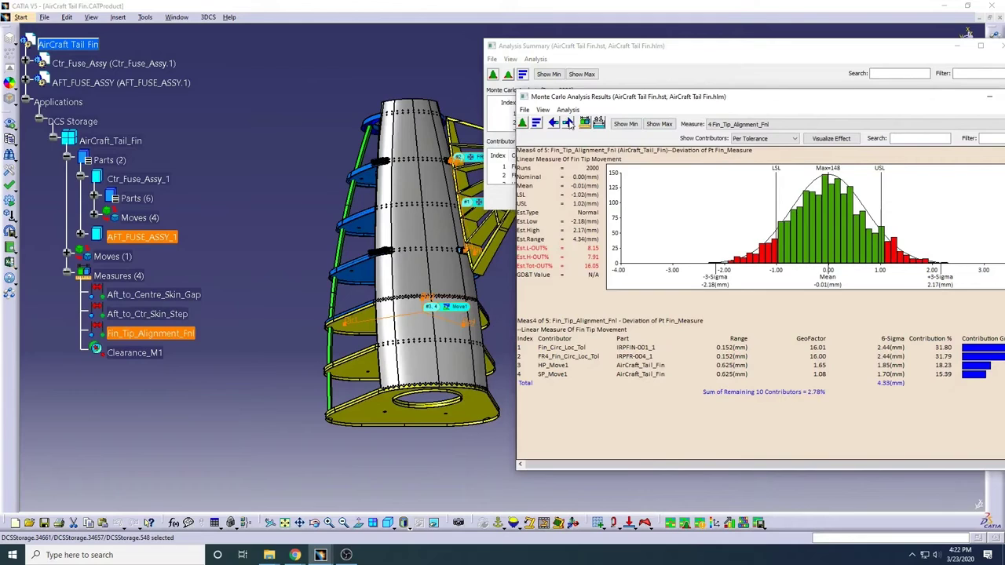
pyautogui.click(567, 123)
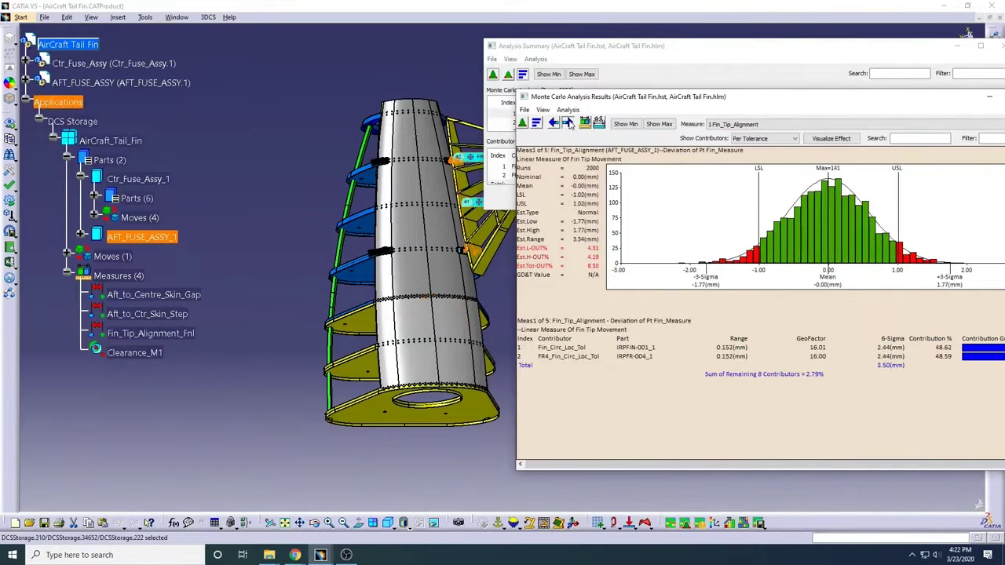
pyautogui.click(567, 124)
pyautogui.click(567, 124)
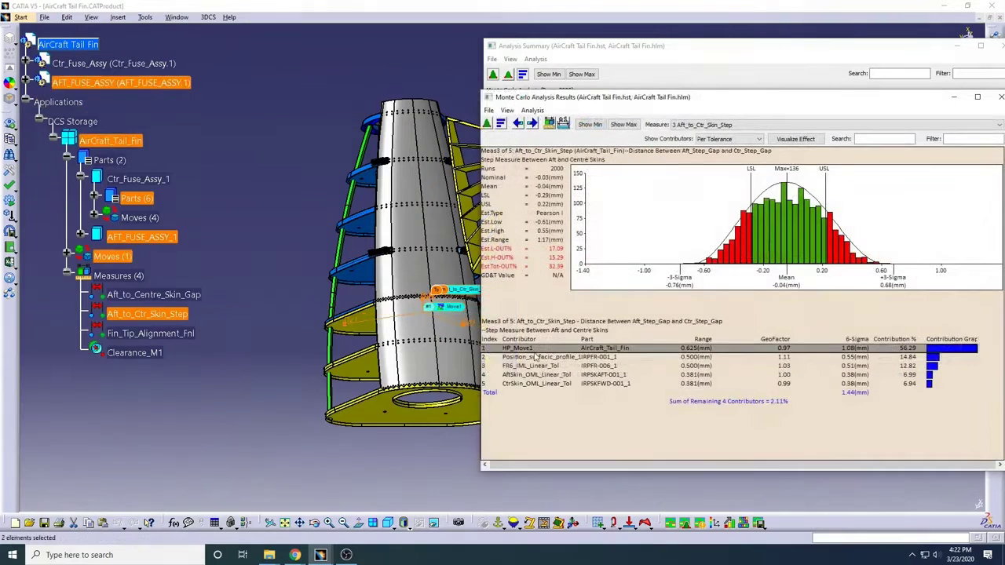
# - Change the Position_surfacic_profile_1 tolerance from 0.5 mm to 0.2 mm and rerun the simulation
pyautogui.click(534, 357)
pyautogui.doubleClick(534, 357)
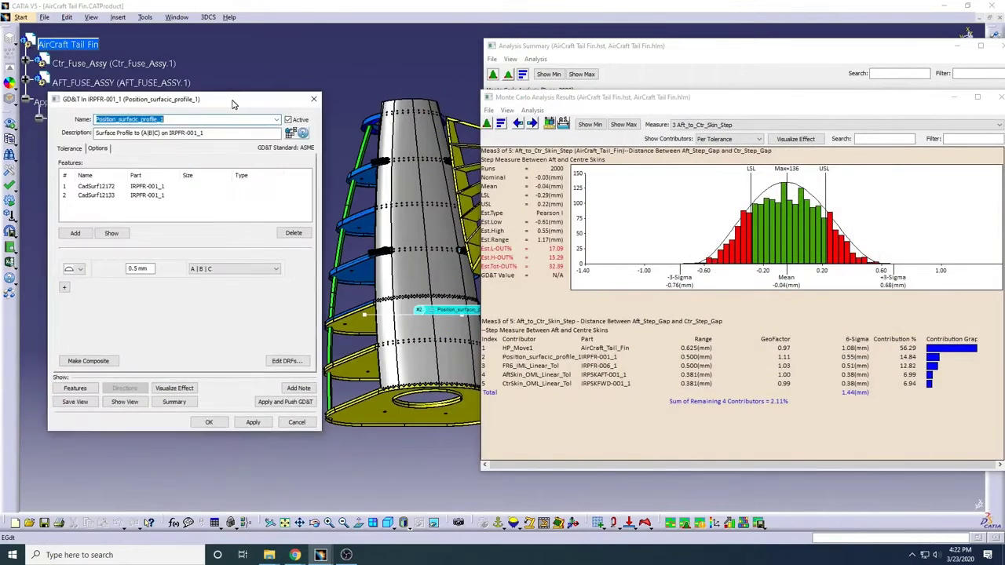
pyautogui.moveTo(233, 103); pyautogui.dragTo(203, 95)
pyautogui.moveTo(98, 261); pyautogui.dragTo(126, 262)
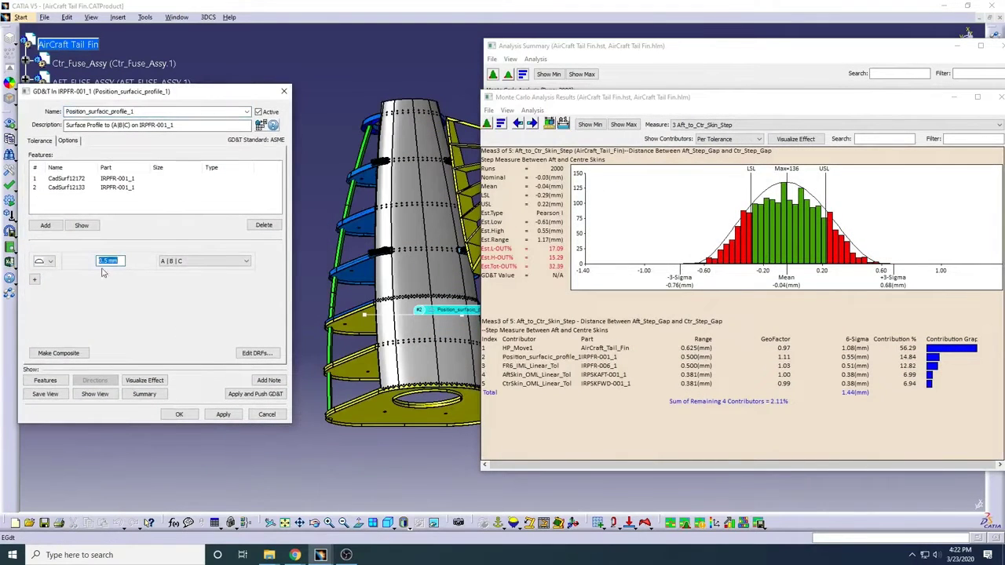
pyautogui.click(108, 260)
pyautogui.write('0.2')
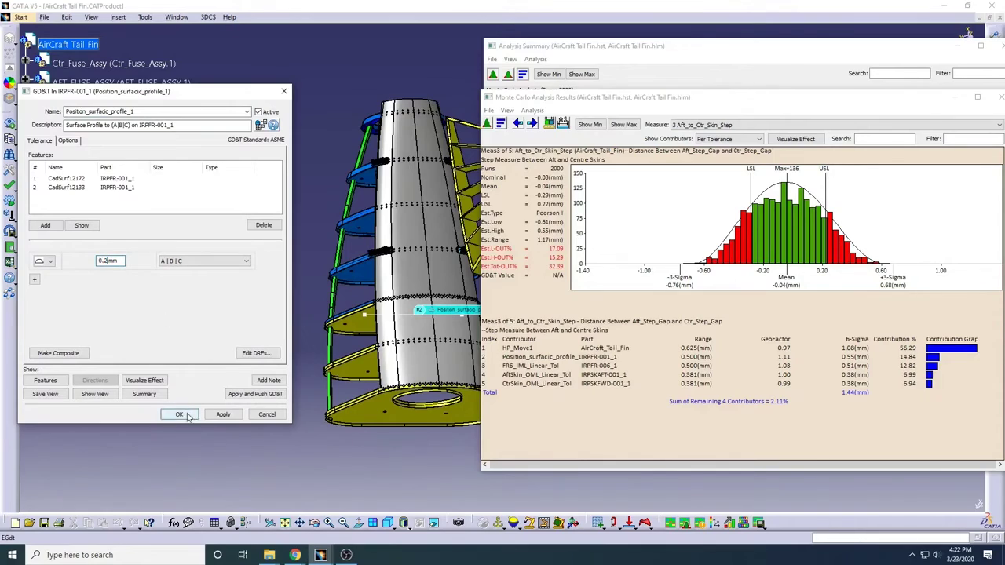
pyautogui.click(186, 415)
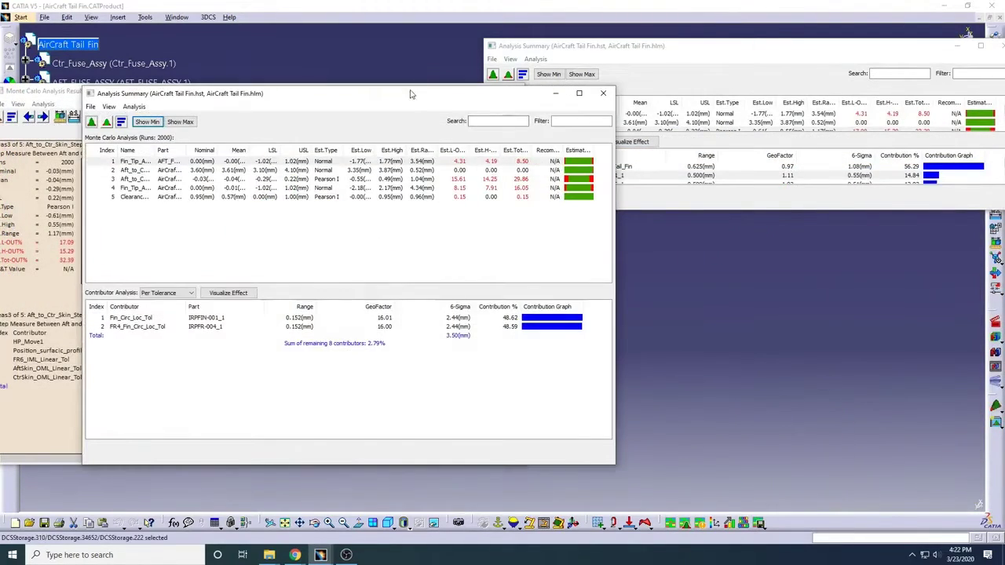
# - Place the rerun Aft_to_Ctr_Skin_Step results beside the earlier ones, checking the top contributor's details
pyautogui.moveTo(410, 94); pyautogui.dragTo(823, 103)
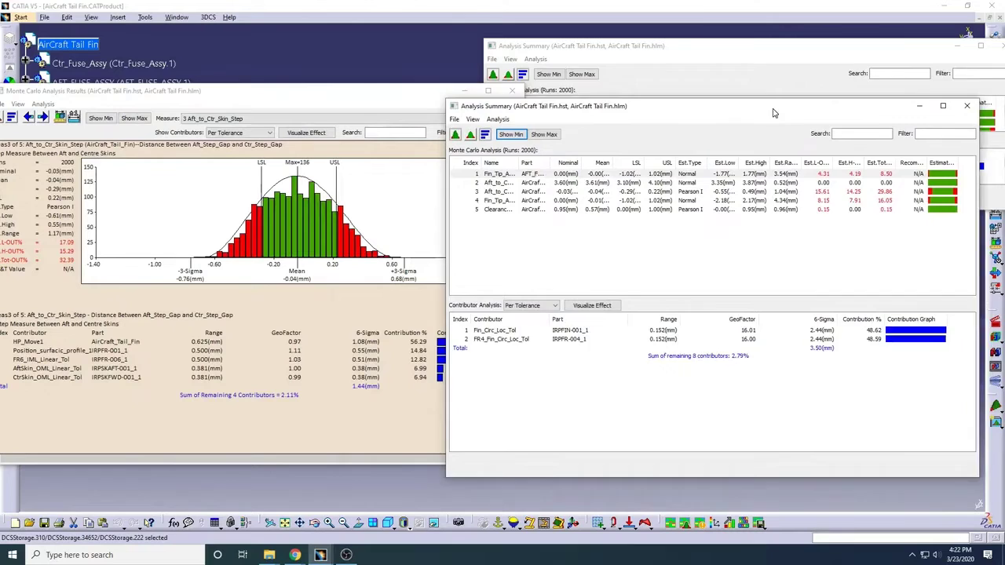
pyautogui.doubleClick(536, 182)
pyautogui.moveTo(515, 90); pyautogui.dragTo(770, 100)
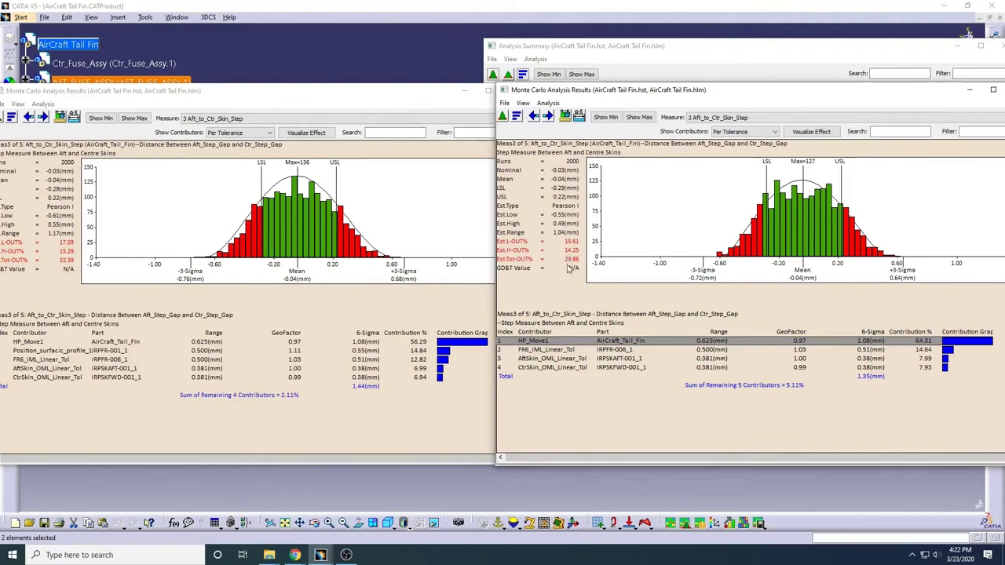
pyautogui.doubleClick(531, 343)
pyautogui.click(592, 91)
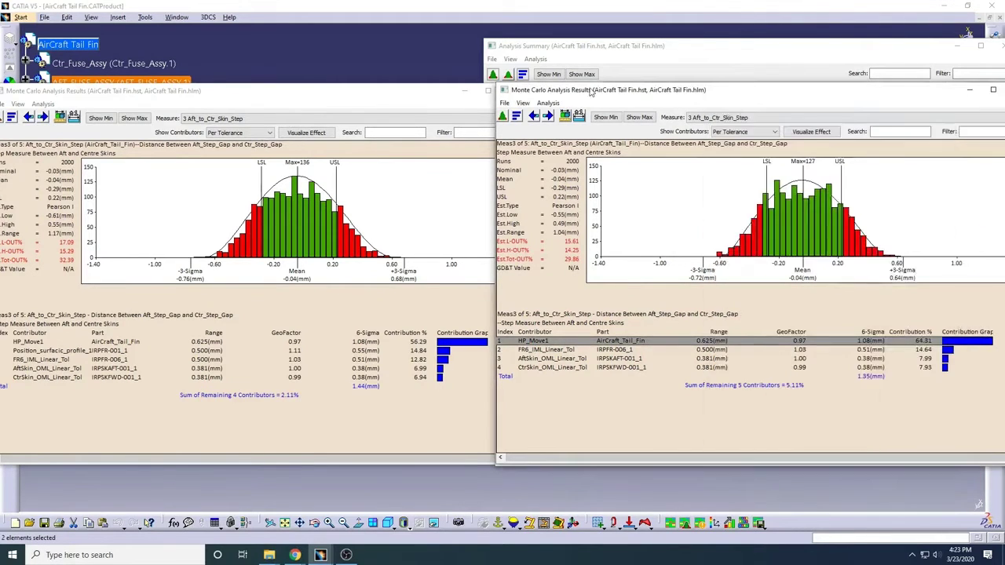
pyautogui.moveTo(916, 93); pyautogui.dragTo(844, 92)
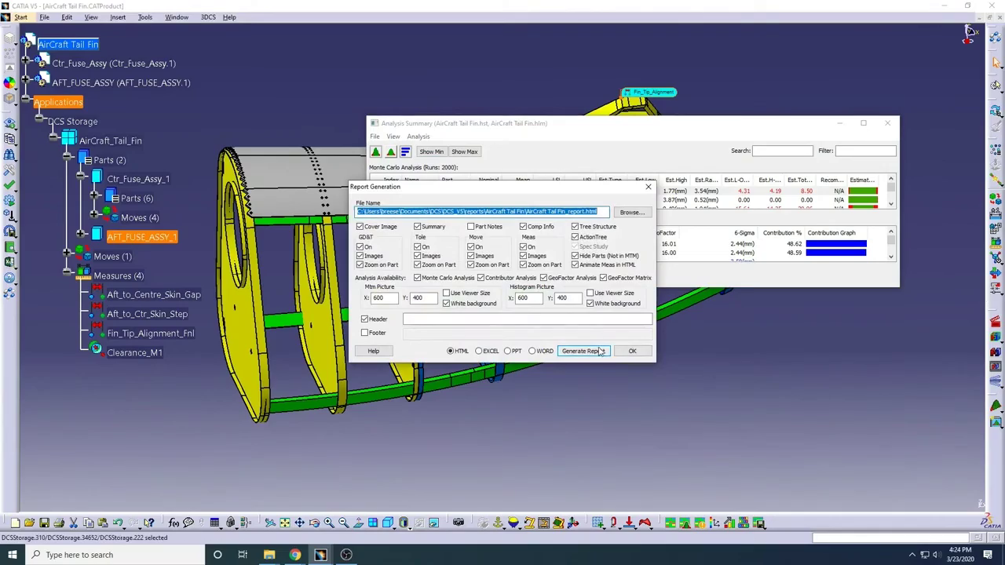
# - Generate the HTML analysis report, continuing without the GeoFactor Matrix
pyautogui.click(601, 352)
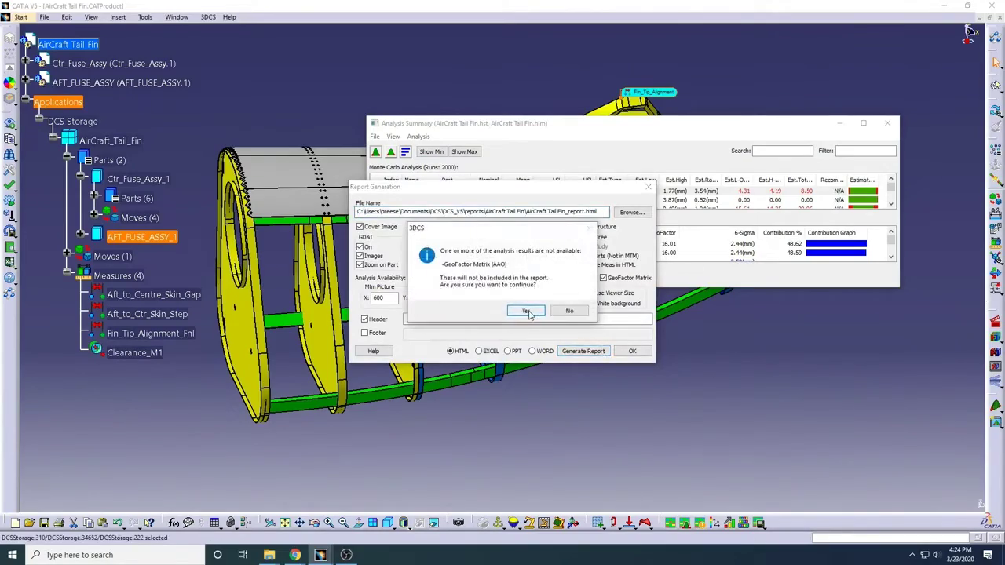
pyautogui.click(527, 310)
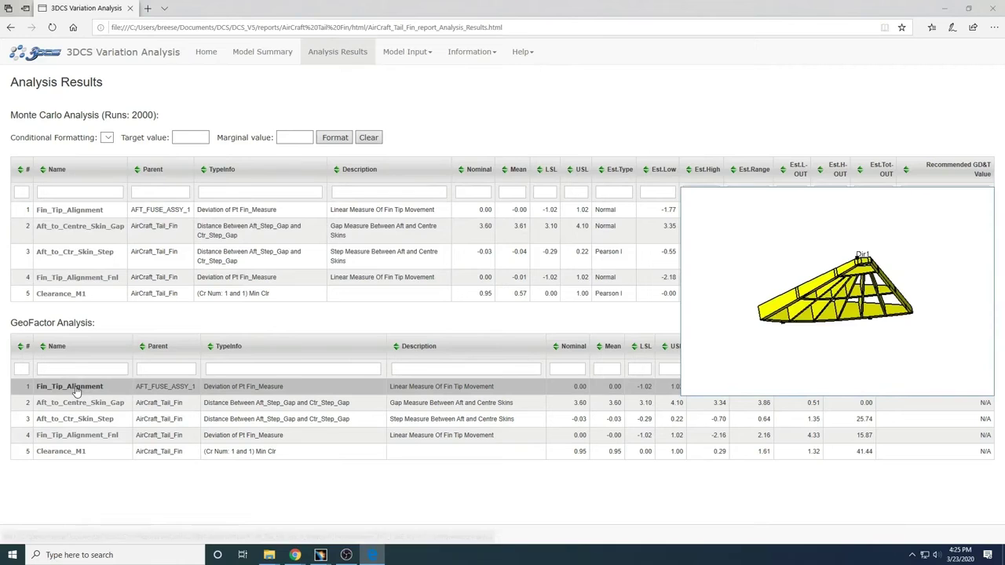
# - Go to the GD&Ts page under the report's Model Input menu
pyautogui.click(399, 60)
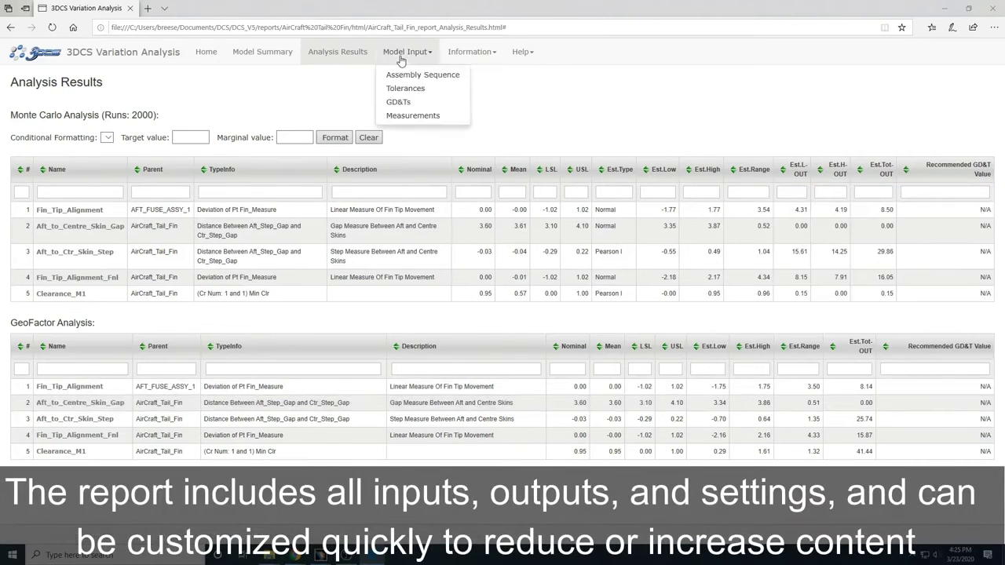
pyautogui.click(418, 105)
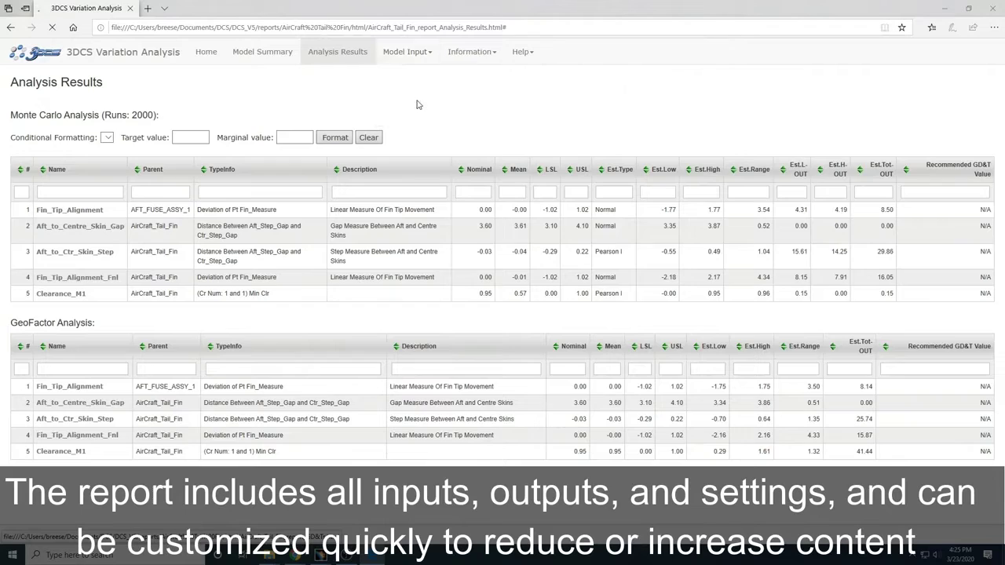